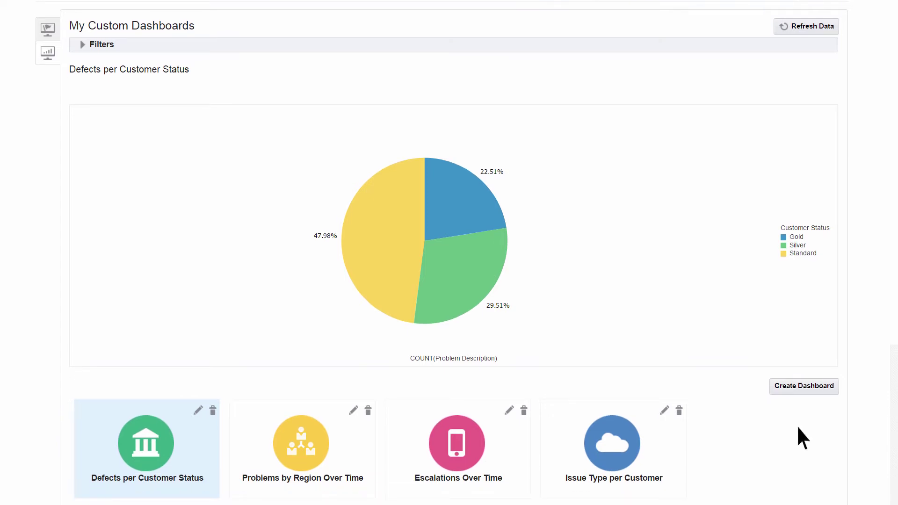
left_click(827, 390)
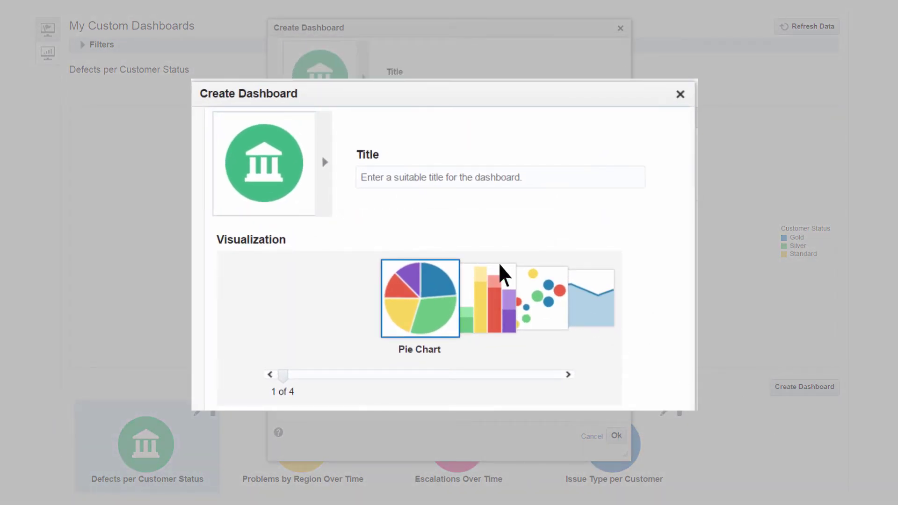
left_click(323, 165)
left_click(647, 164)
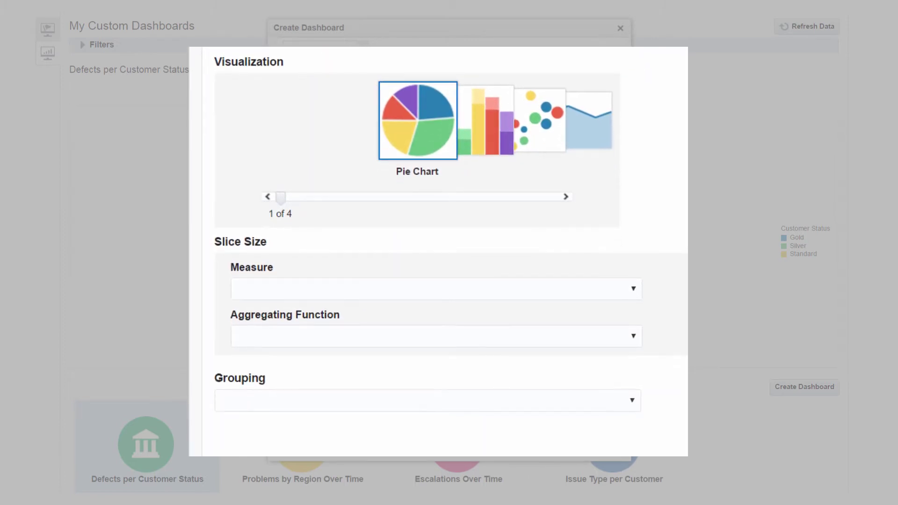
key("Right")
key("Right")
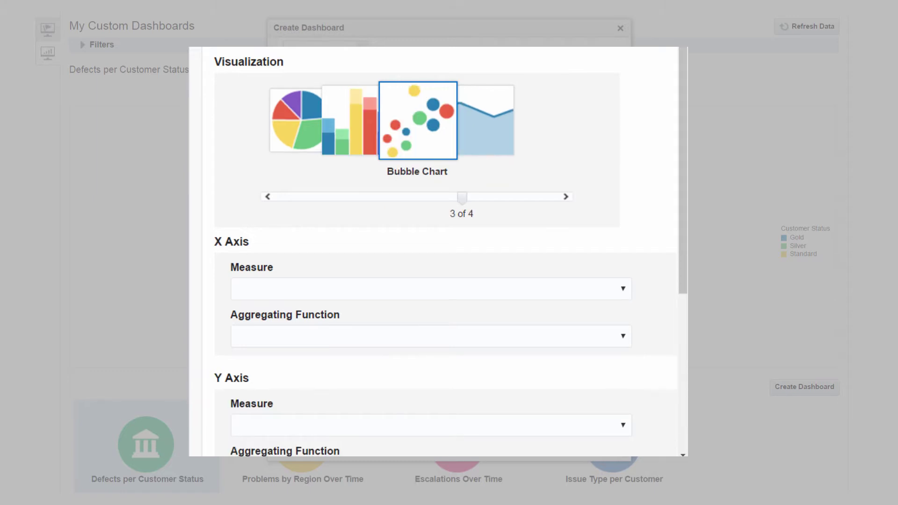
key("Right")
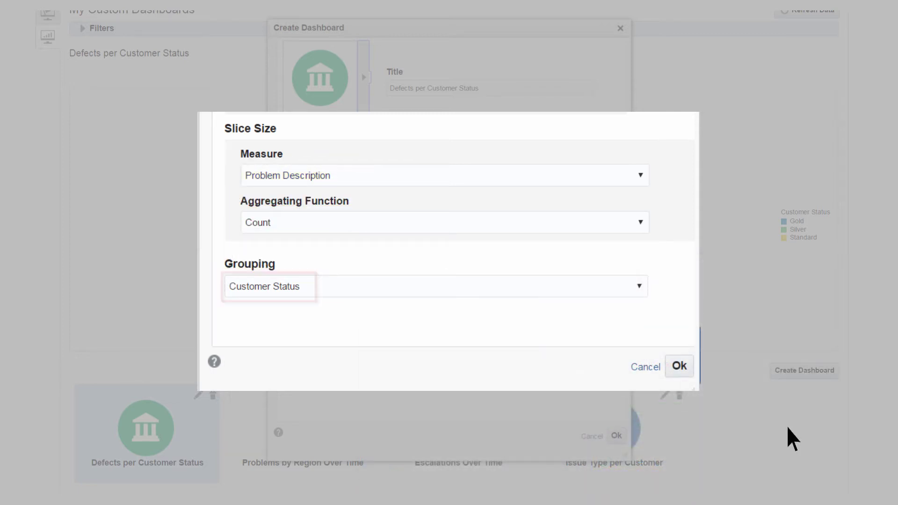
Step: Save the Defects per Customer Status pie chart counting Problem Description by Customer Status
left_click(679, 366)
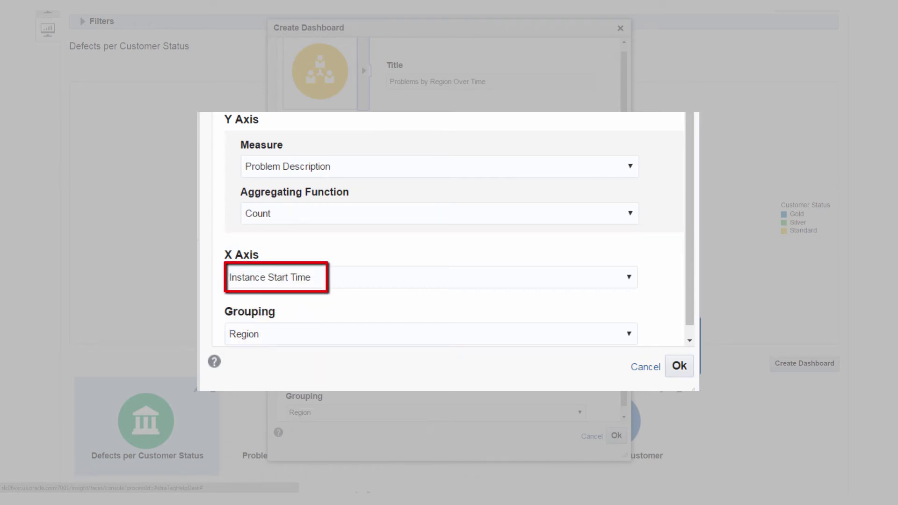
Step: Save the Problems by Region Over Time bar chart grouped by Region
left_click(678, 366)
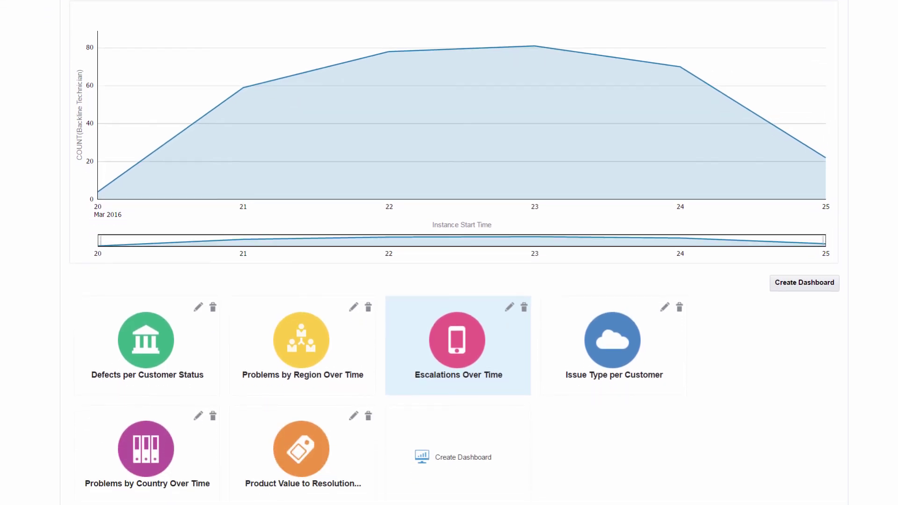
Step: Reopen the Defects per Customer Status tile and review its settings without changes
left_click(168, 361)
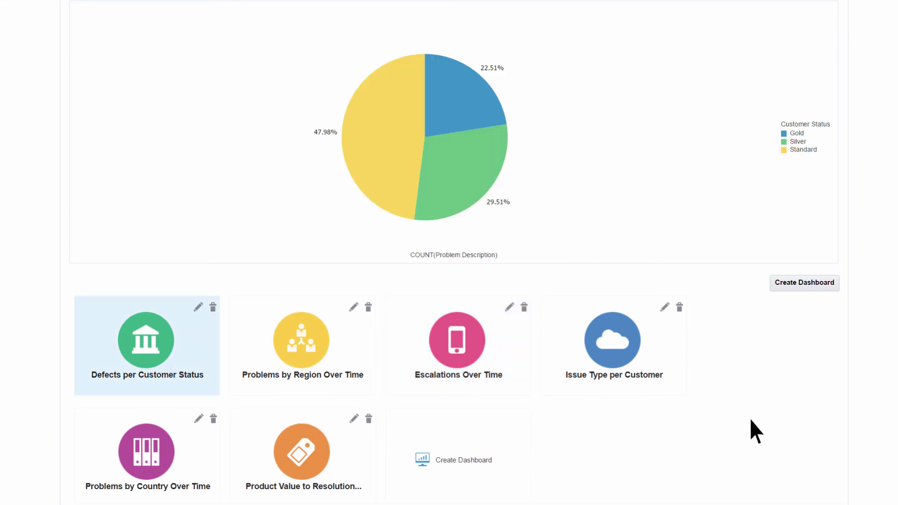
left_click(199, 309)
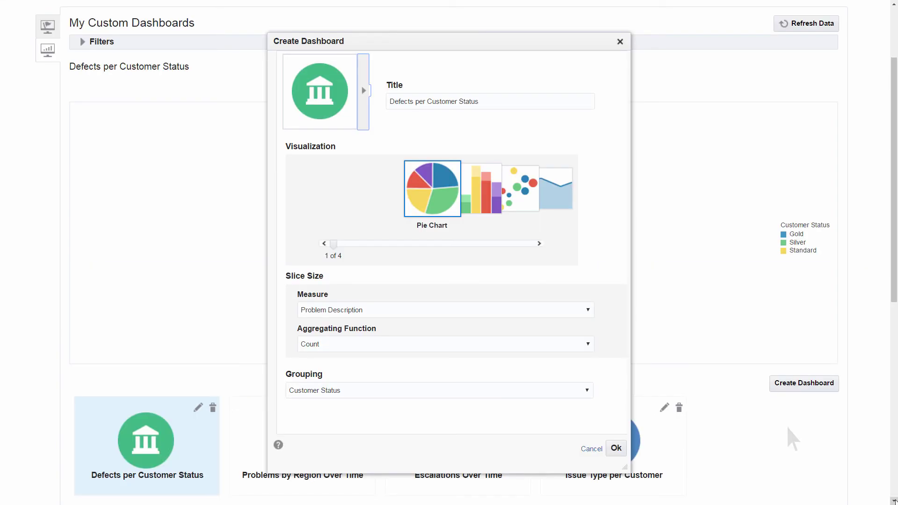
left_click(620, 42)
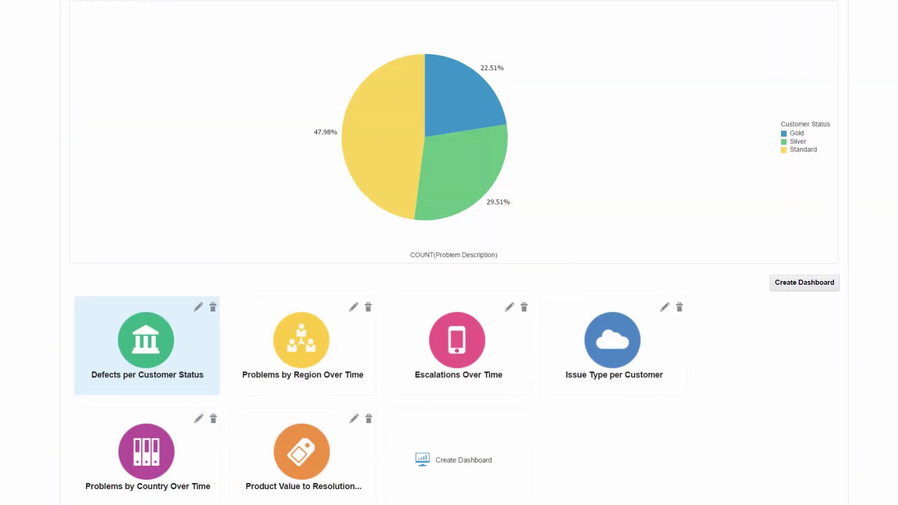
Step: Bring up the Instance List drill-down option on the Gold pie slice
left_click(460, 97)
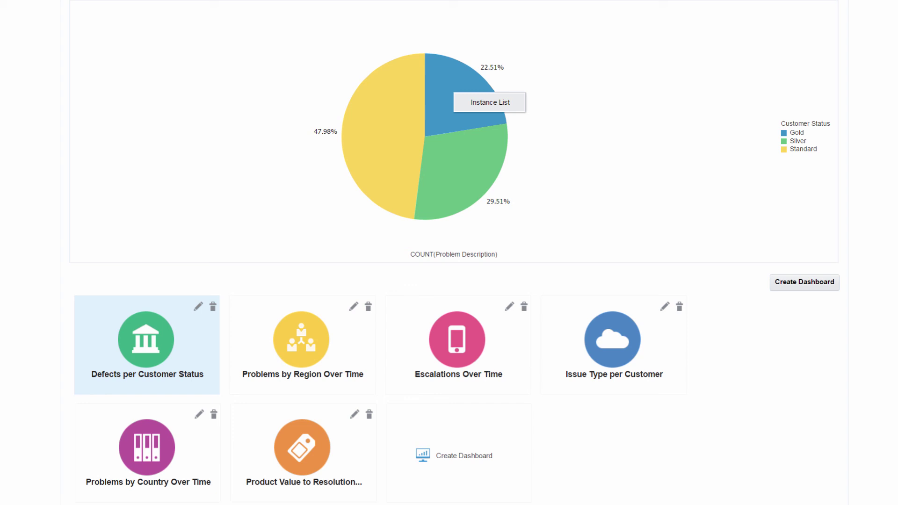